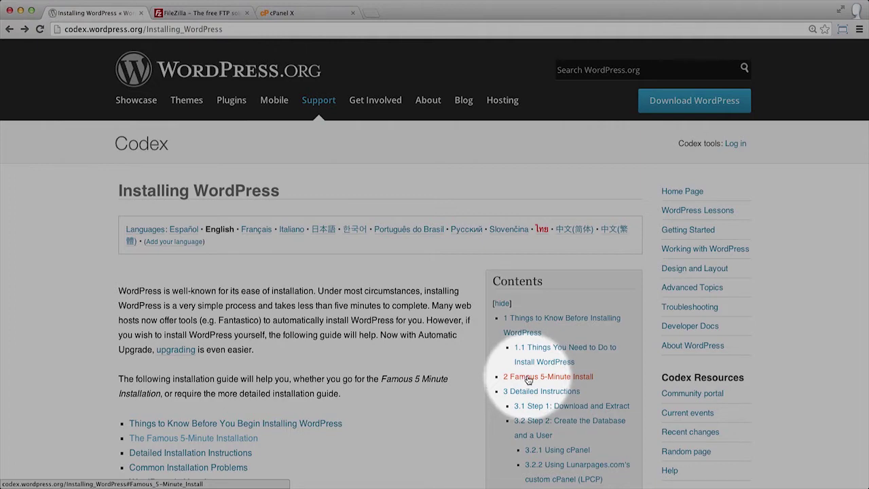
# Read the Codex's Famous 5-Minute Install steps, then go to the WordPress.org home page.
pyautogui.click(528, 379)
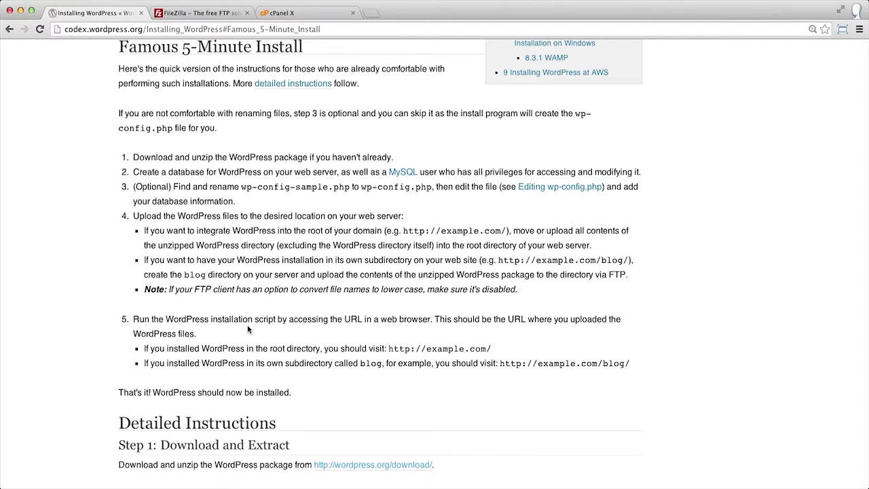
pyautogui.scroll(15, 247, 324)
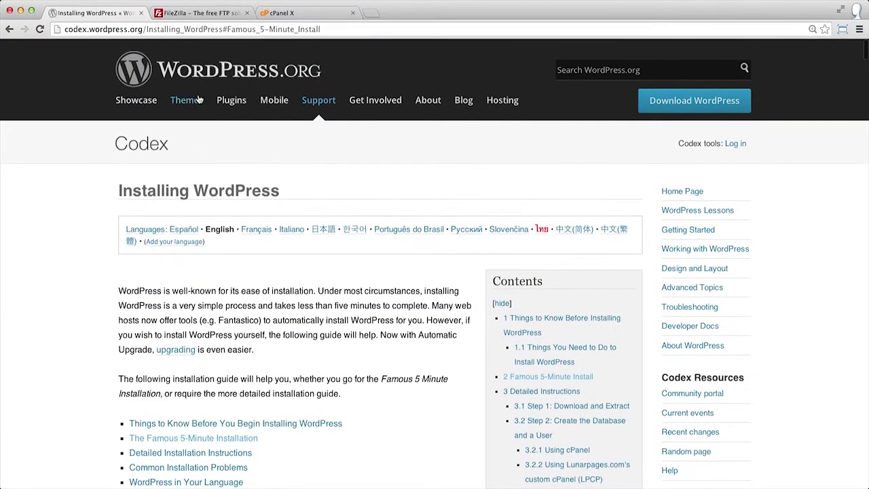
pyautogui.click(209, 74)
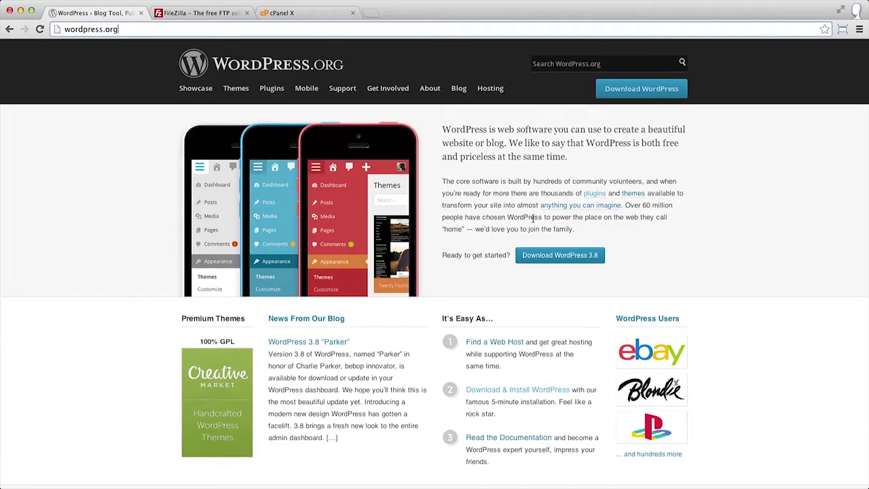
# Download WordPress 3.8 as wordpress-3.8.zip and check the unzipped wordpress folder in Downloads.
pyautogui.click(570, 267)
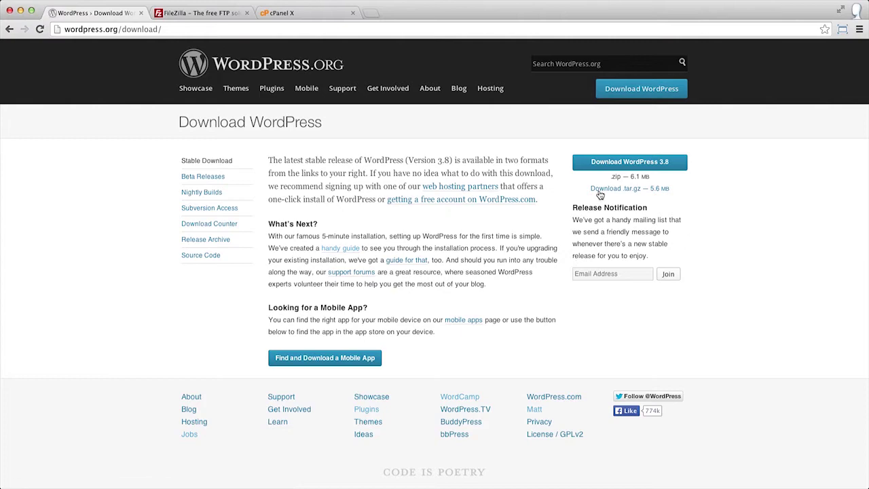
pyautogui.click(614, 169)
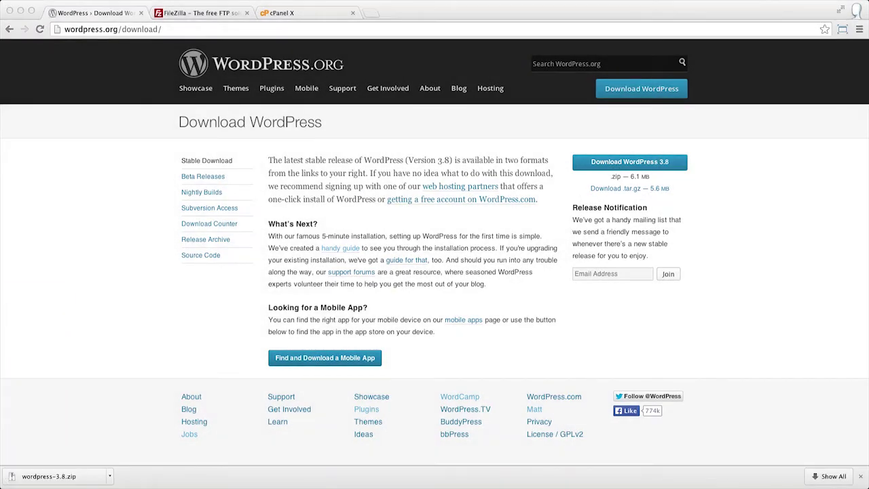
pyautogui.moveTo(0, 200); pyautogui.dragTo(142, 199)
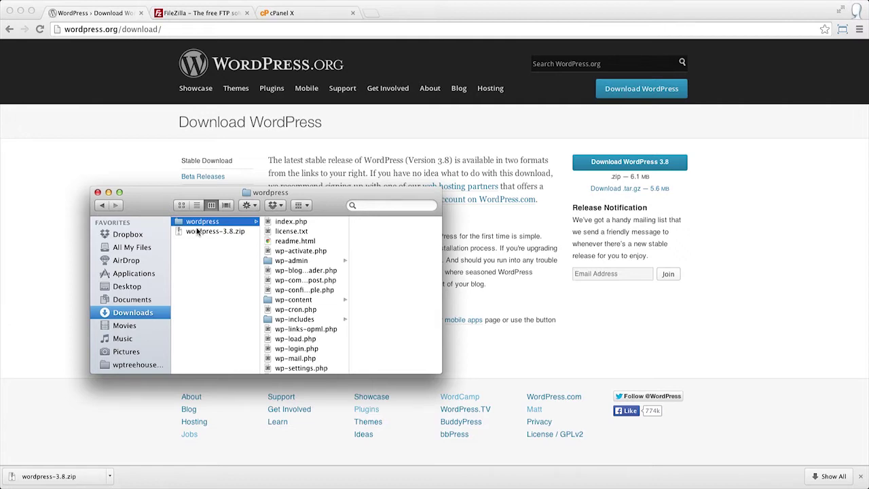
pyautogui.click(143, 169)
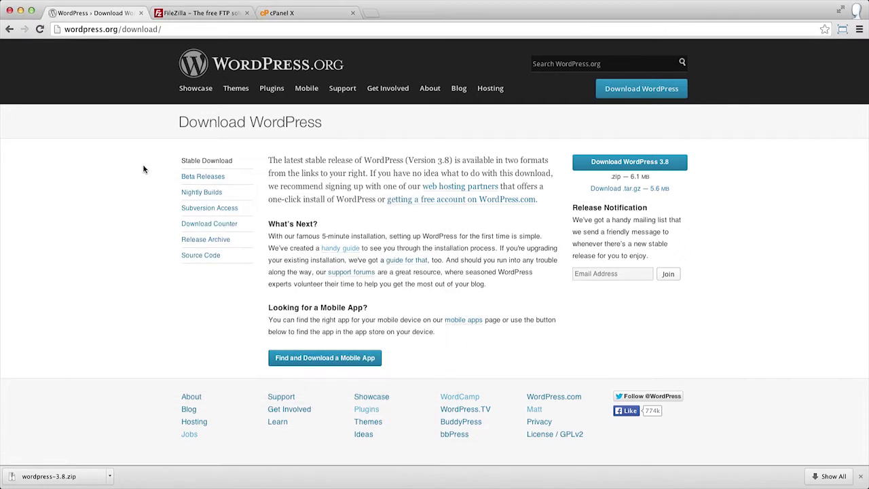
# Switch Chrome to the tab with the FileZilla project homepage.
pyautogui.click(203, 14)
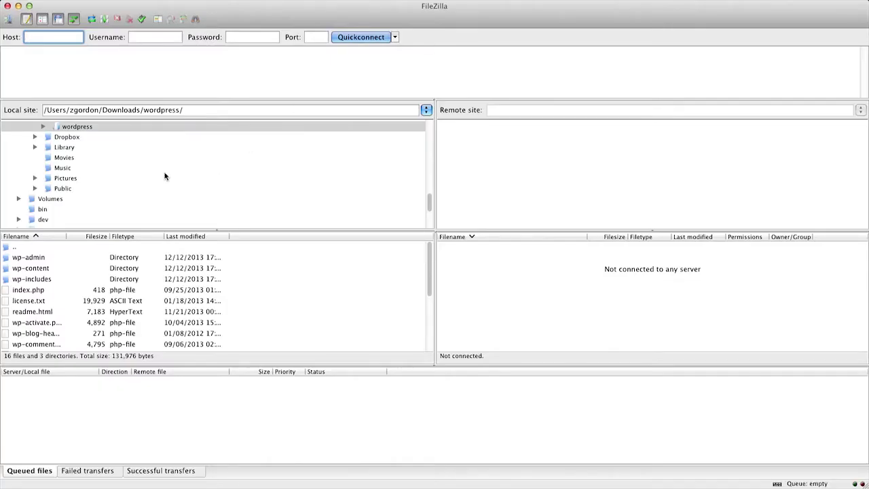
# Quickconnect FileZilla to host wordpresstreehouse.com using the FTP username and password.
pyautogui.scroll(5, 161, 174)
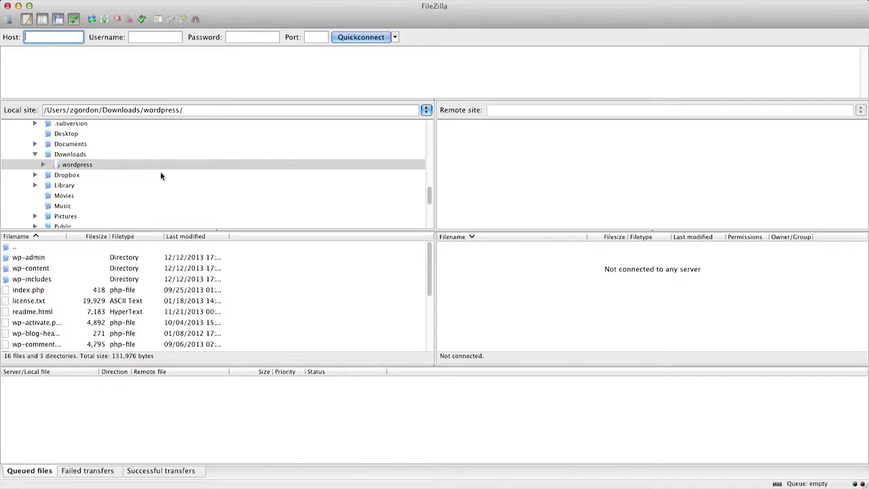
pyautogui.scroll(-2, 161, 176)
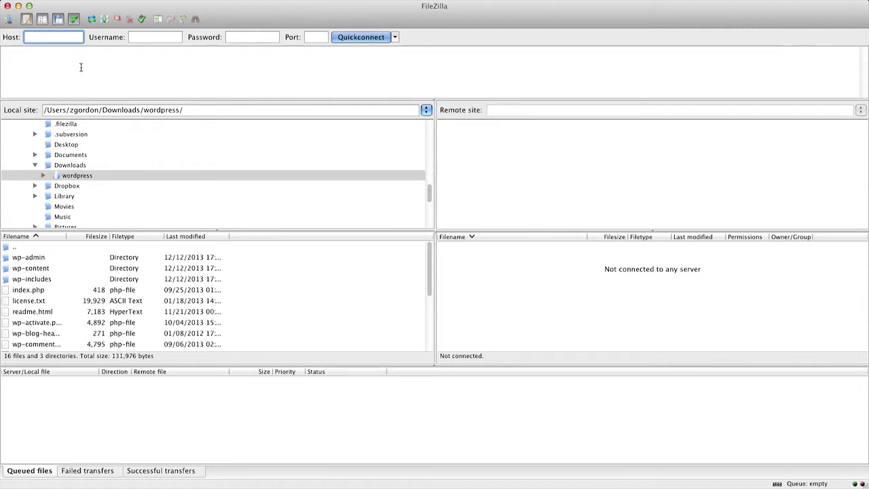
pyautogui.write('wordpre')
pyautogui.write('sstreehous')
pyautogui.write('e.com')
pyautogui.press('Tab')
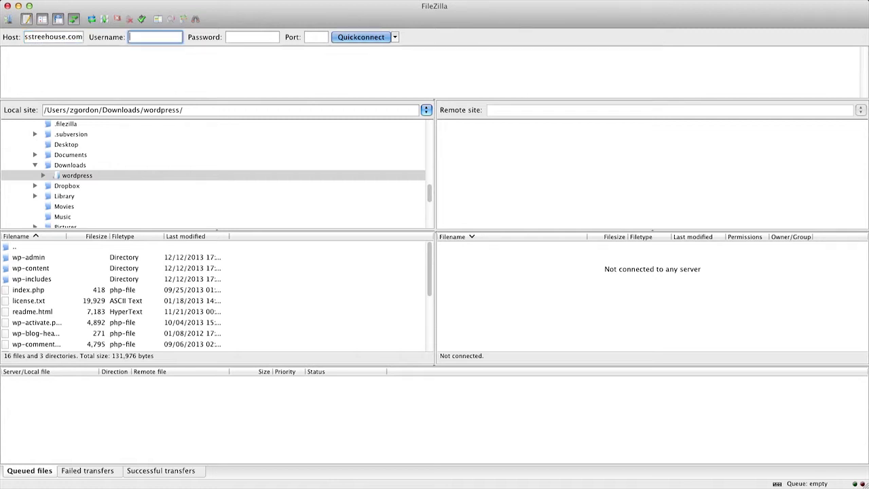
pyautogui.write('wordpres')
pyautogui.press('super+Tab')
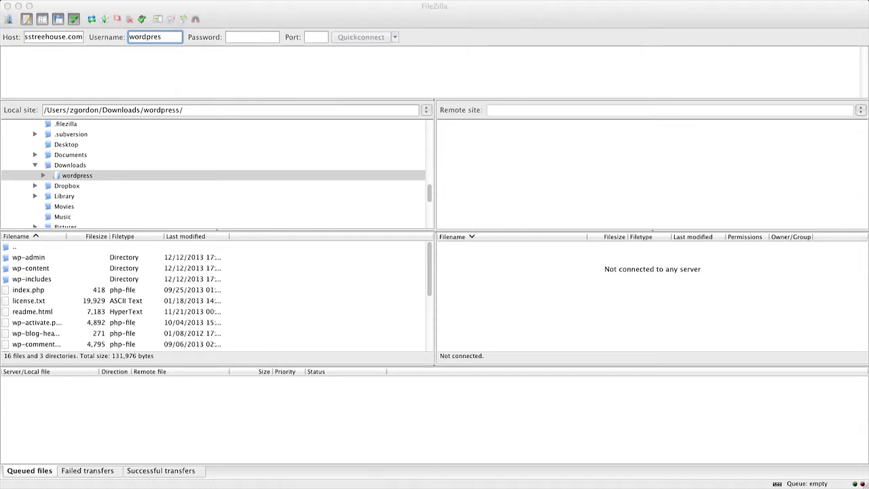
pyautogui.click(265, 37)
pyautogui.click(266, 36)
pyautogui.press('super+v')
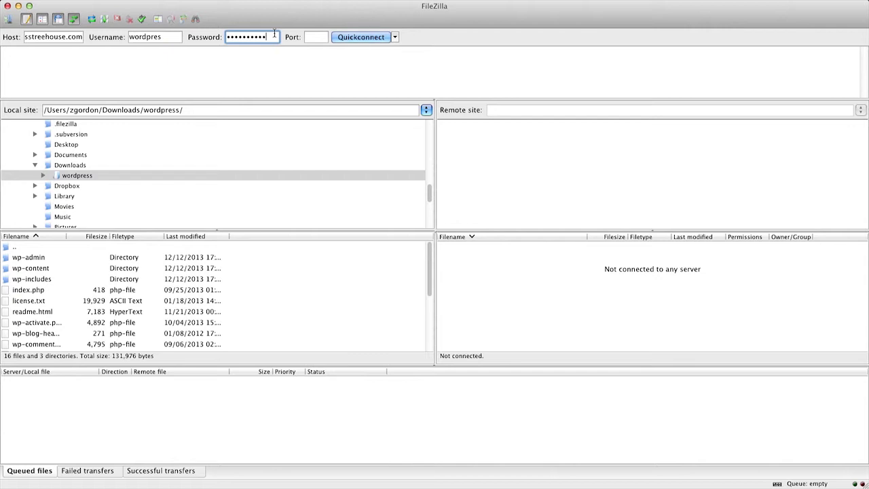
pyautogui.press('Return')
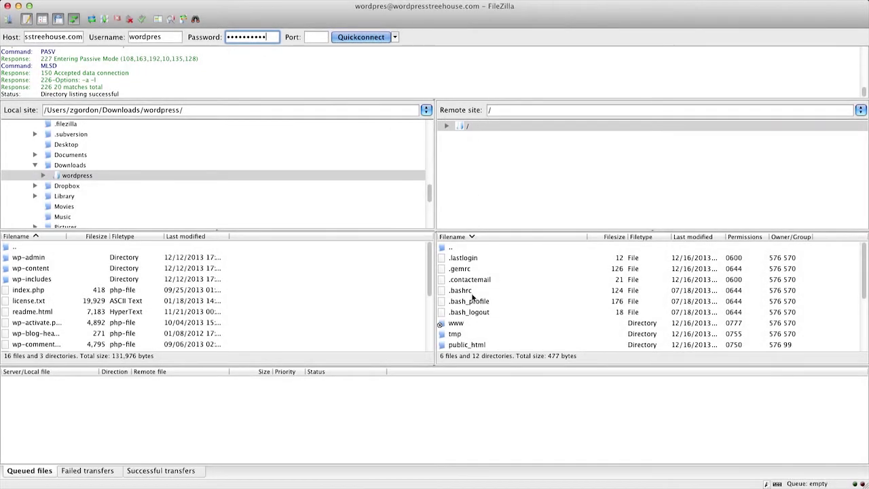
# Open /public_html on the server and upload every file from the local wordpress folder into it.
pyautogui.scroll(-3, 474, 299)
pyautogui.scroll(-1, 472, 296)
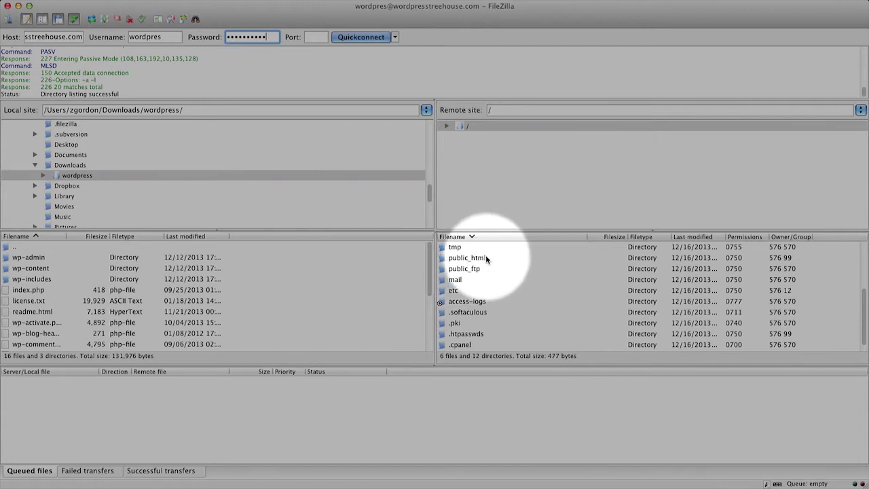
pyautogui.doubleClick(480, 258)
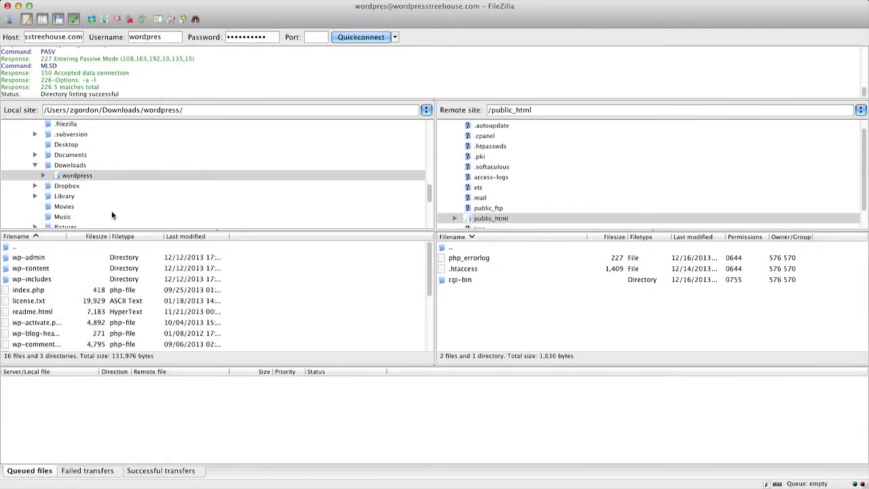
pyautogui.click(67, 174)
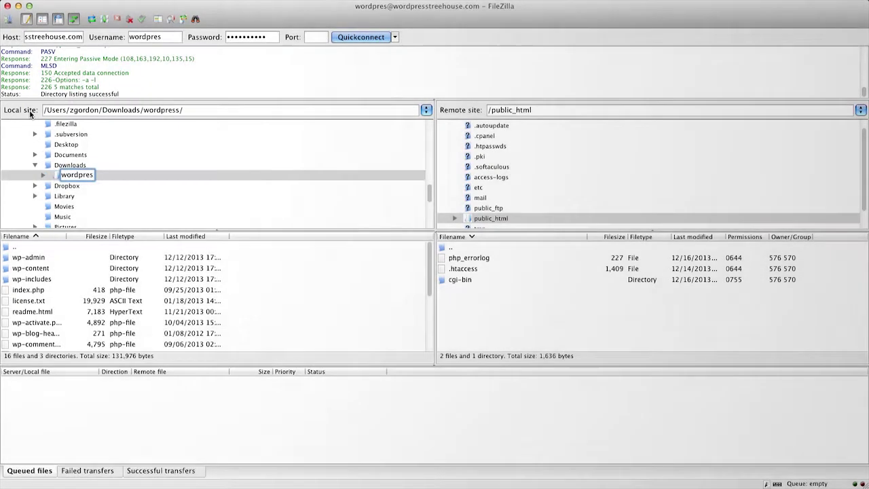
pyautogui.click(27, 258)
pyautogui.scroll(-5, 27, 267)
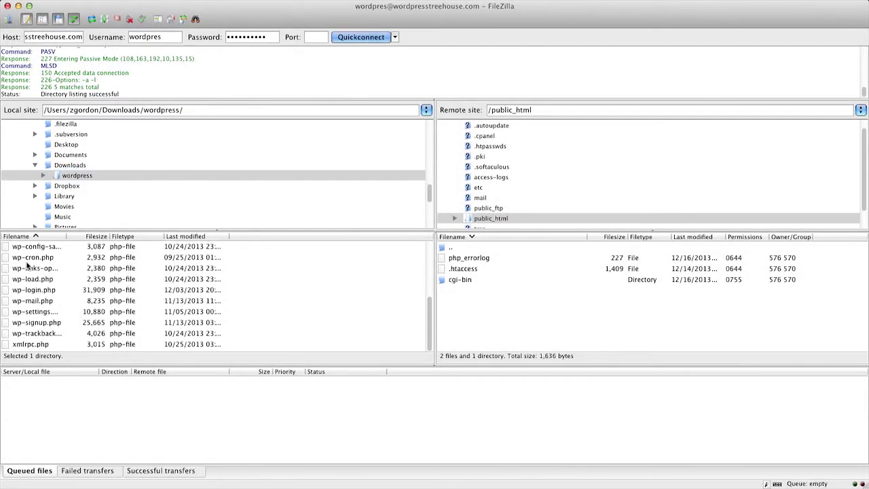
pyautogui.keyDown('shift'); pyautogui.click(34, 344); pyautogui.keyUp('shift')
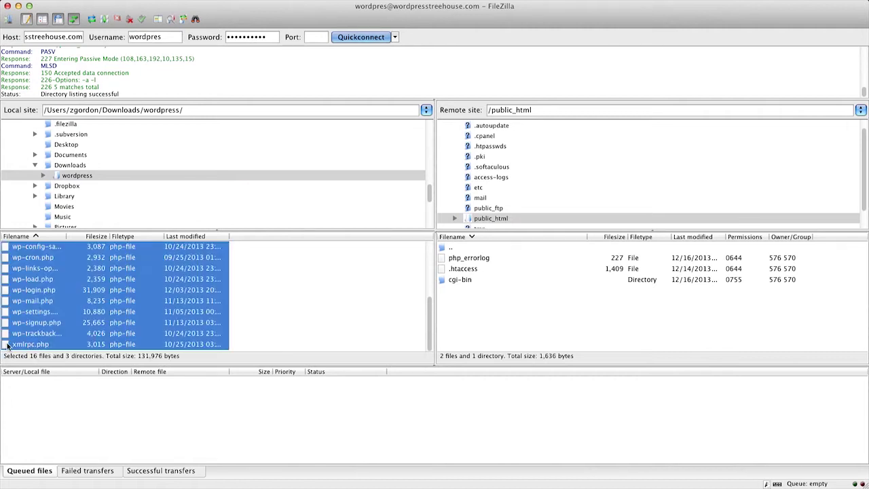
pyautogui.moveTo(9, 345); pyautogui.dragTo(506, 318)
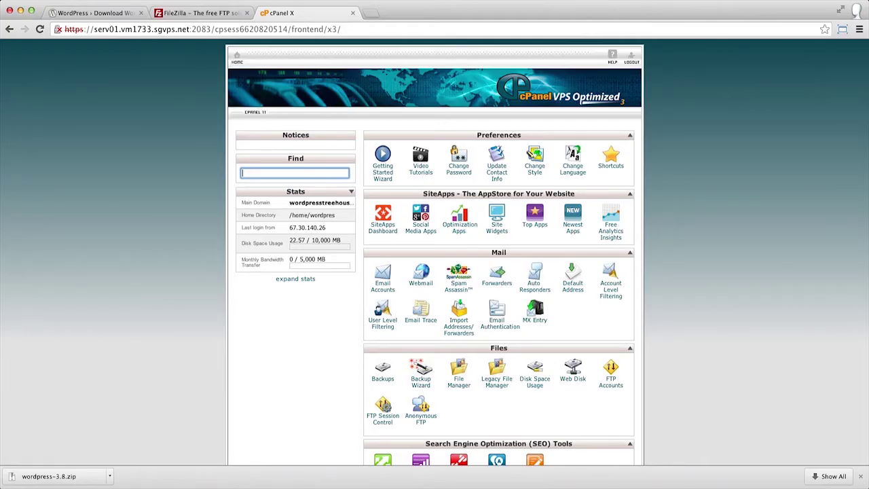
# Open cPanel's MySQL Database Wizard and create the database wpth (wordpres_wpth).
pyautogui.write('MySq')
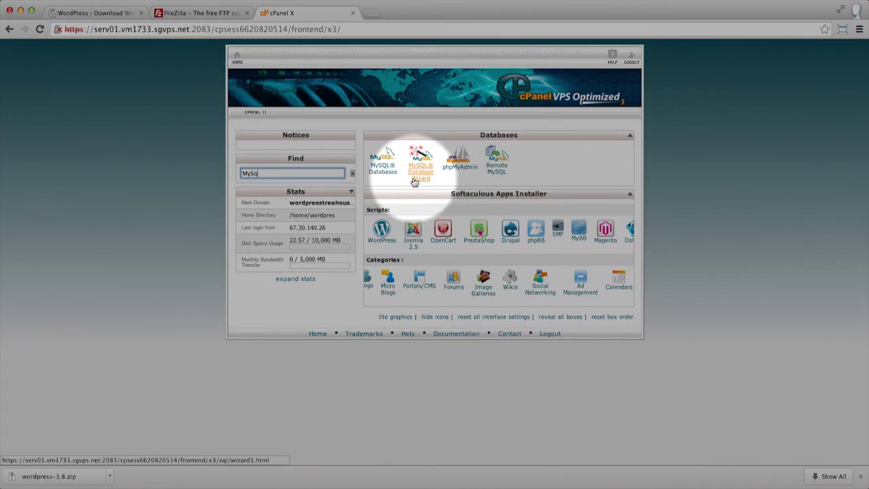
pyautogui.click(414, 180)
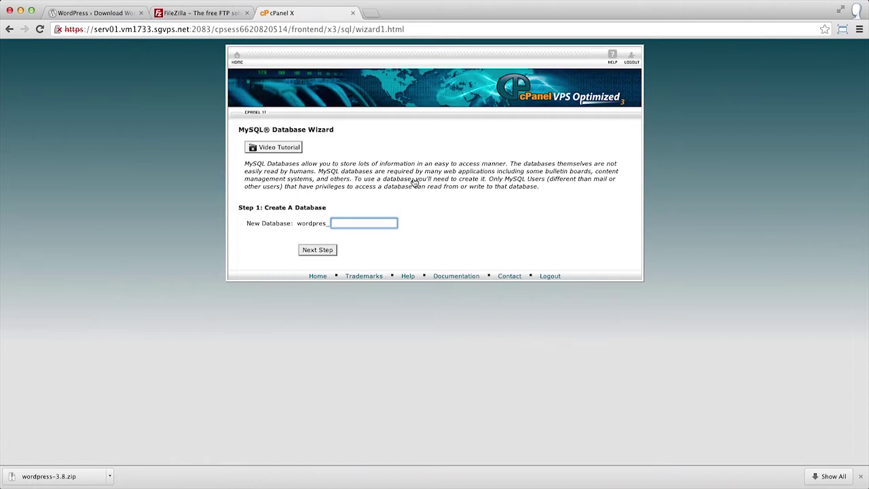
pyautogui.write('wpth')
pyautogui.click(317, 254)
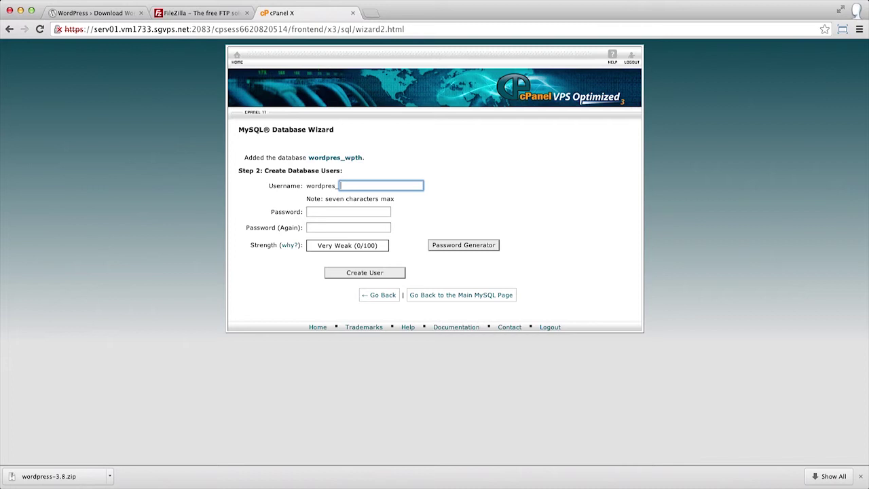
# Create database user wpth with a generated password and grant it ALL PRIVILEGES.
pyautogui.write('wpth')
pyautogui.press('Tab')
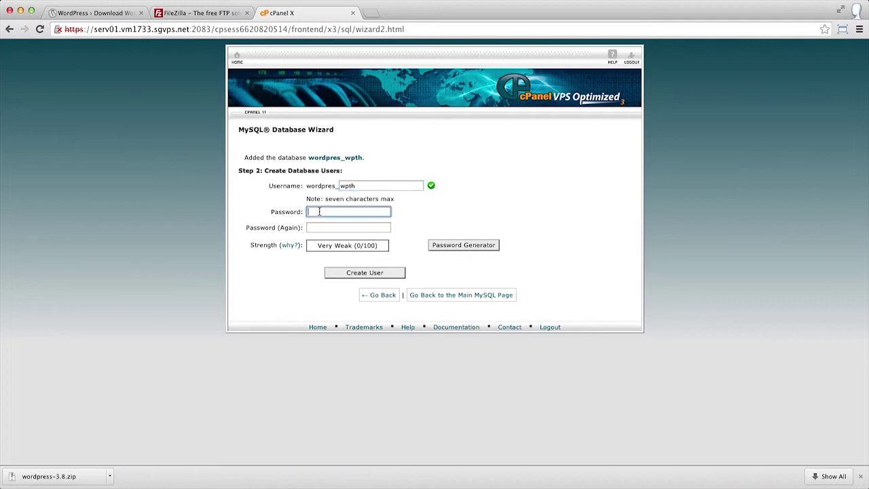
pyautogui.press('super+v')
pyautogui.press('Tab')
pyautogui.press('super+v')
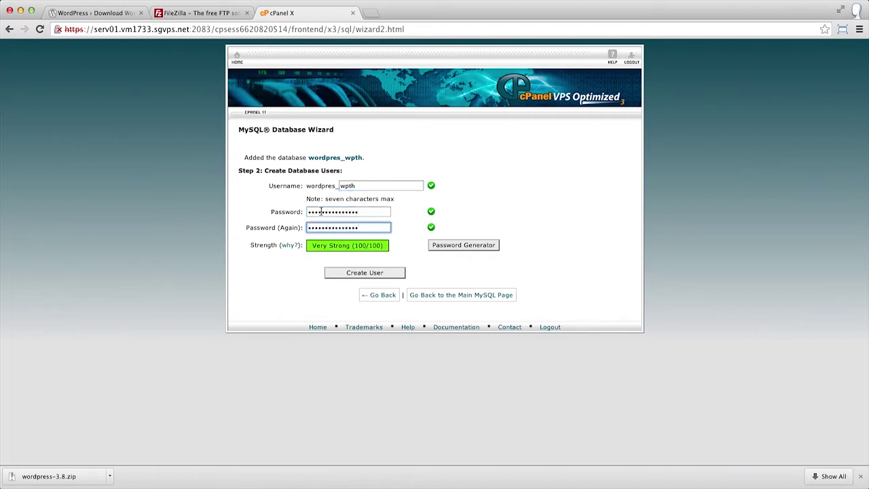
pyautogui.click(336, 276)
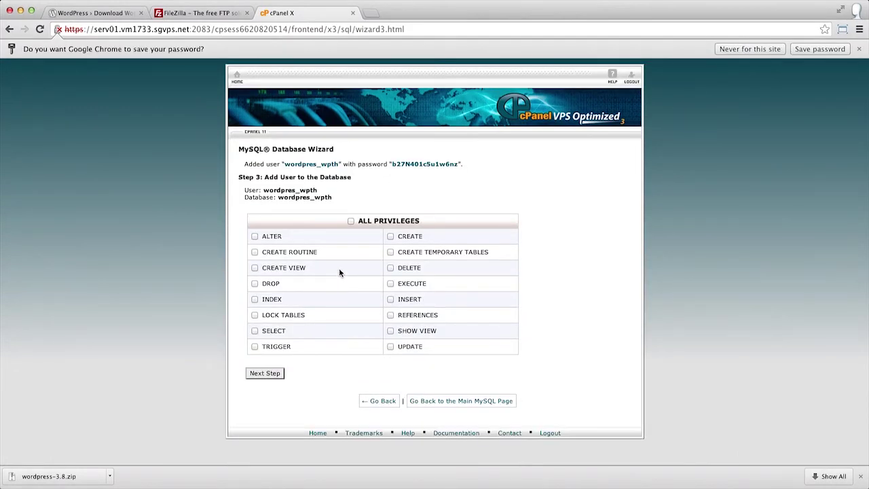
pyautogui.click(351, 222)
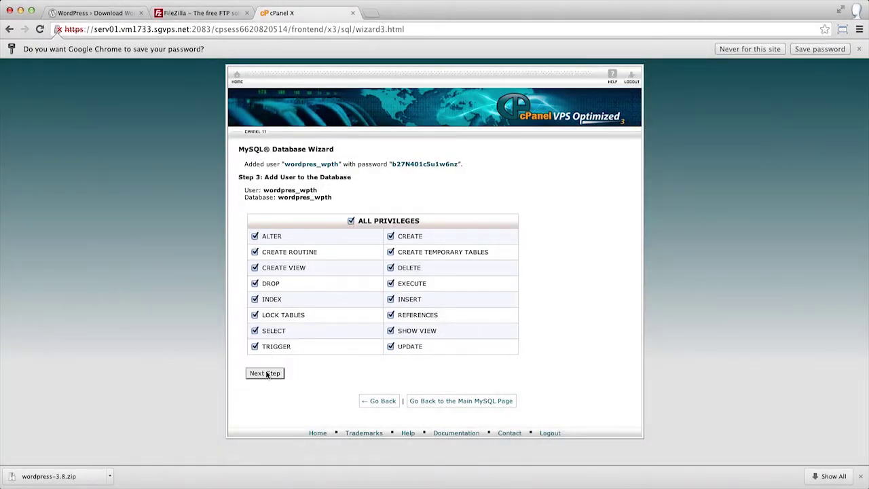
pyautogui.click(265, 372)
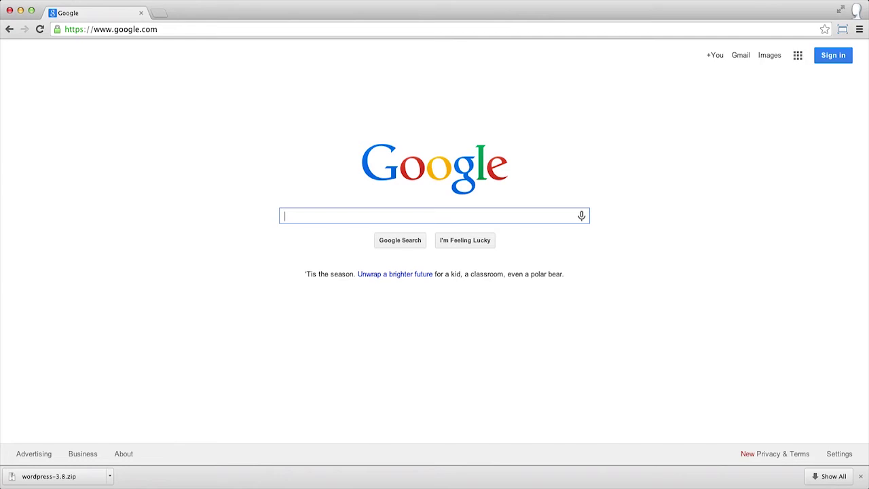
# Load wordpresstreehouse.com/wp-admin and begin creating the configuration file to reach the database form.
pyautogui.press('super+l')
pyautogui.write('wordpress')
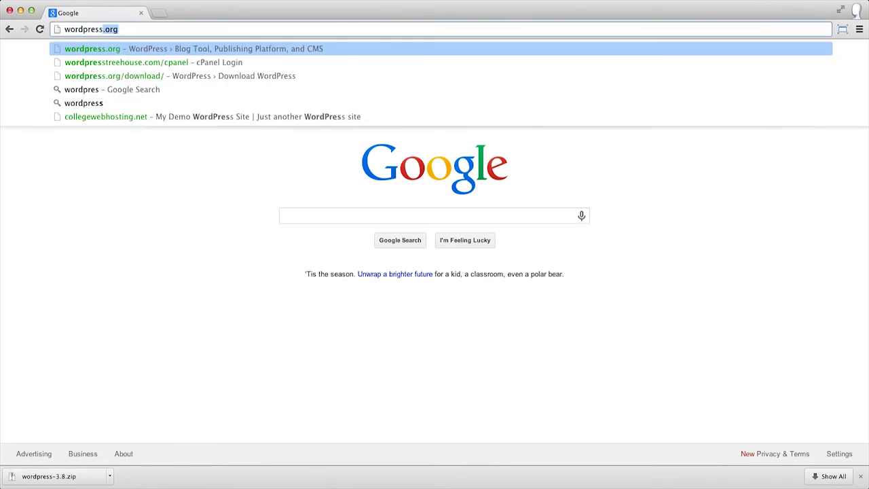
pyautogui.write('treehouse.')
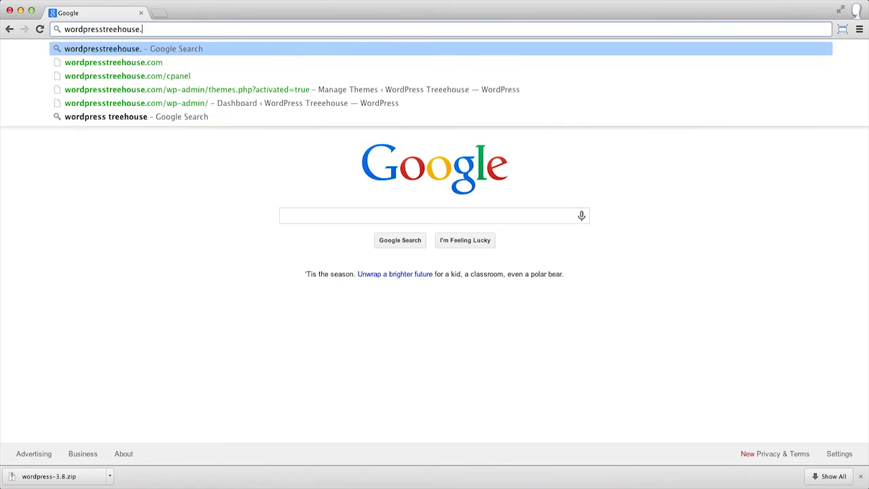
pyautogui.write('com/wp-admin')
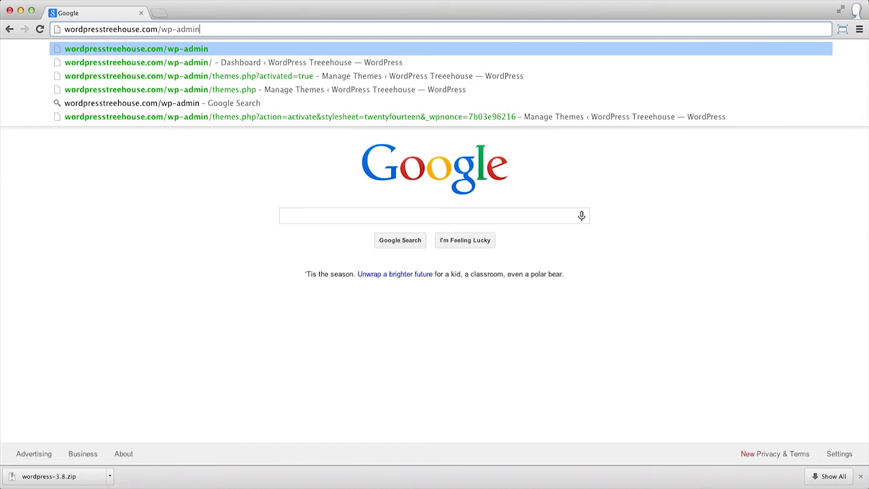
pyautogui.press('Return')
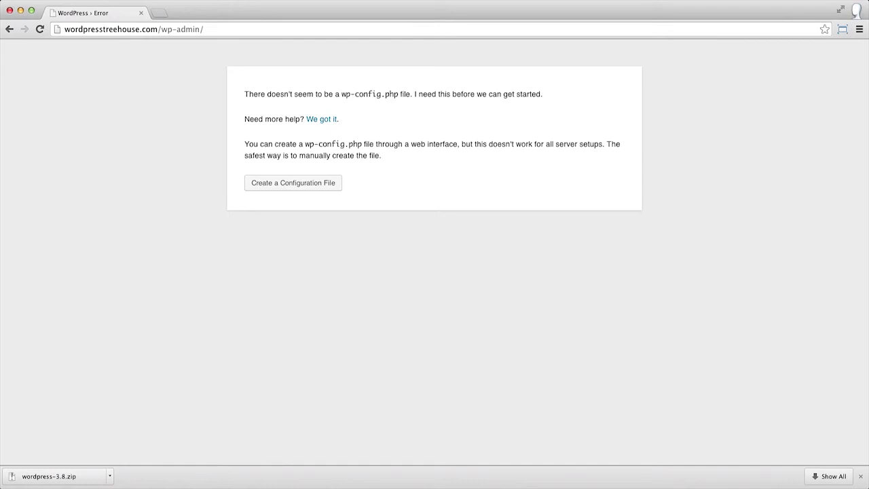
pyautogui.click(276, 185)
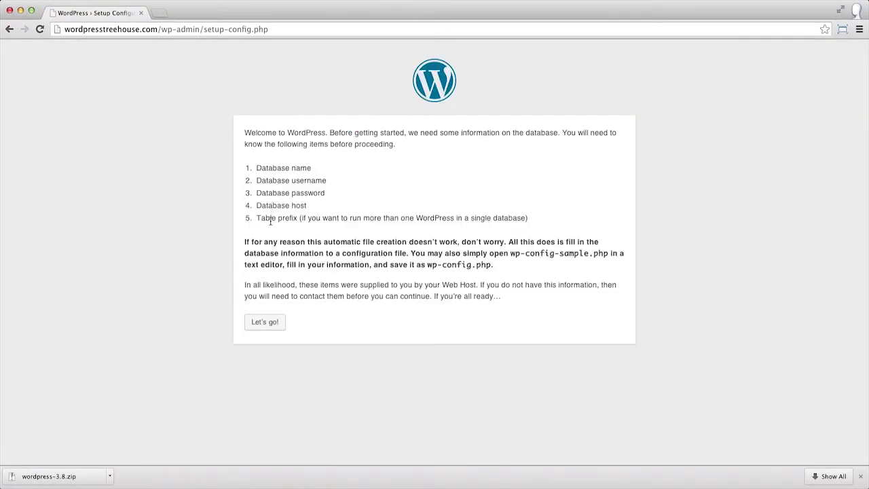
pyautogui.click(265, 323)
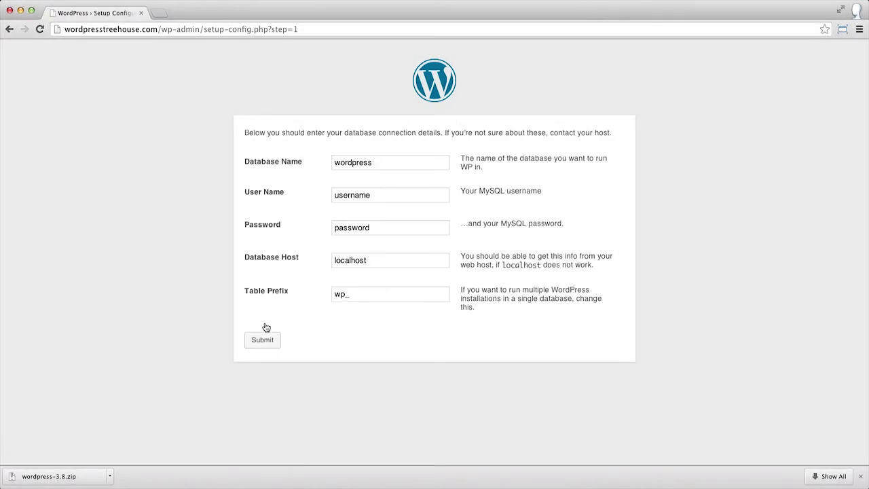
# Enter wordpres_wpth as database and user name, its password, and table prefix wpth_, then submit.
pyautogui.doubleClick(370, 162)
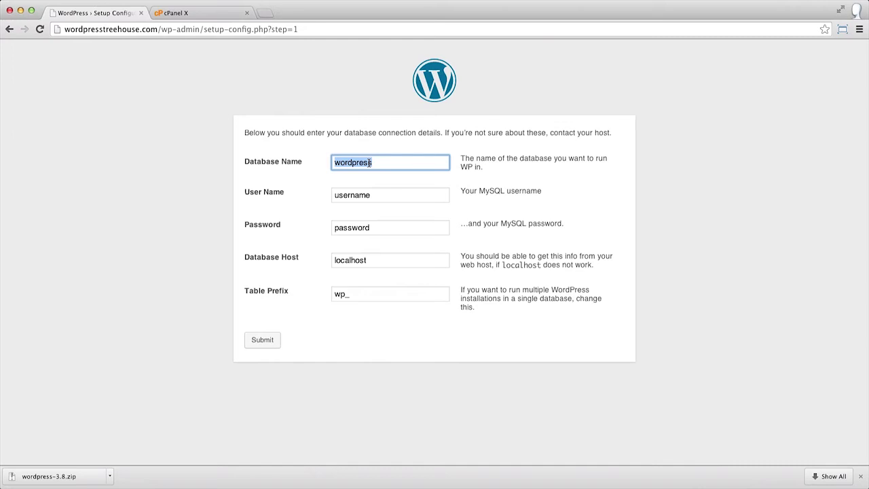
pyautogui.write('wordpres_wpth')
pyautogui.press('Tab')
pyautogui.write('wordpres_wpth')
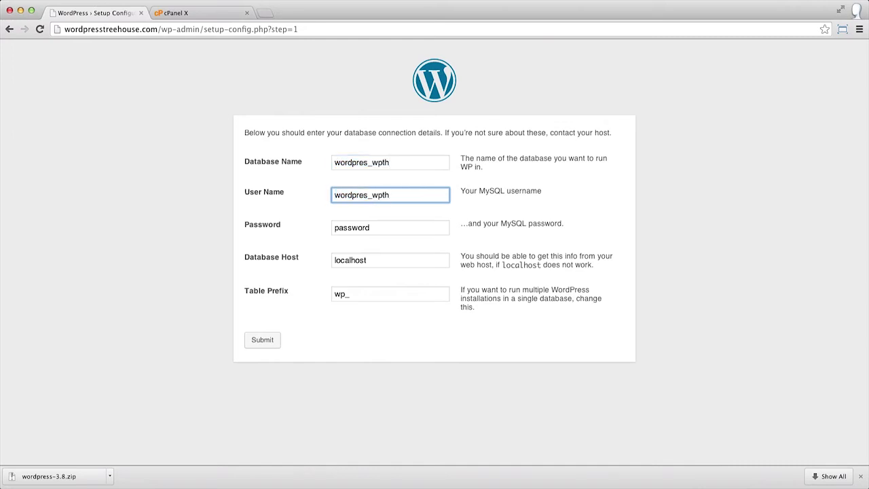
pyautogui.press('Tab')
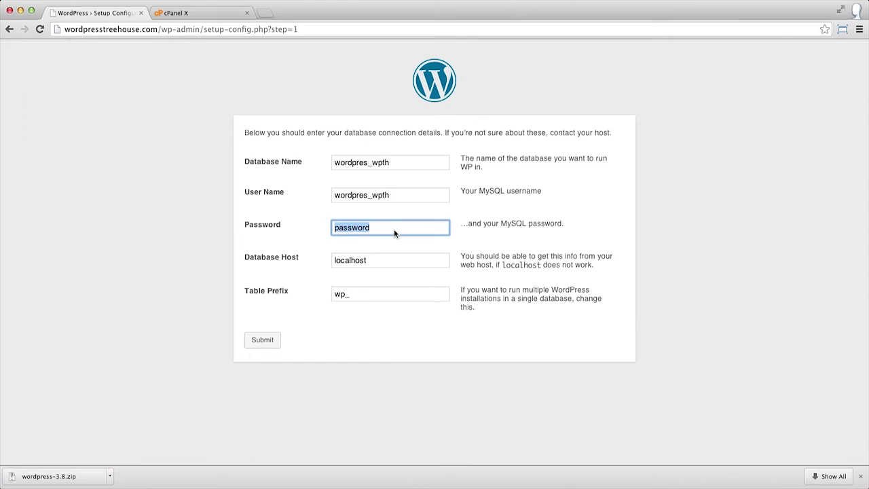
pyautogui.press('super+v')
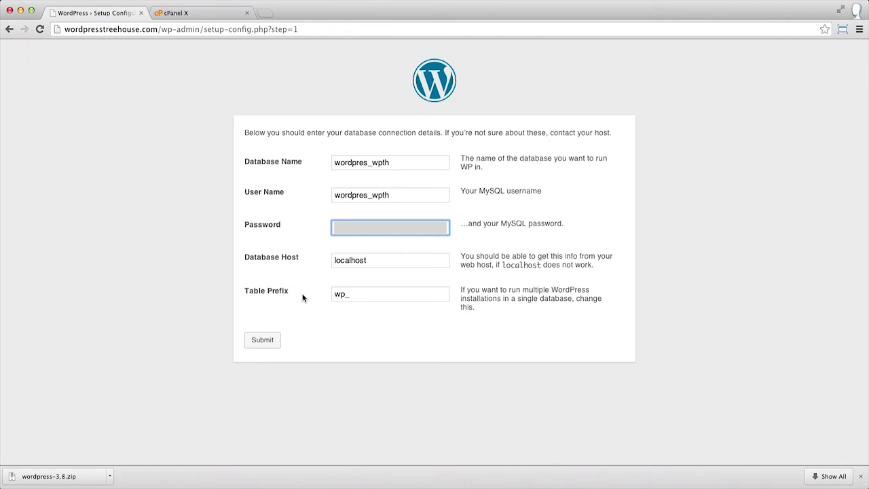
pyautogui.click(343, 294)
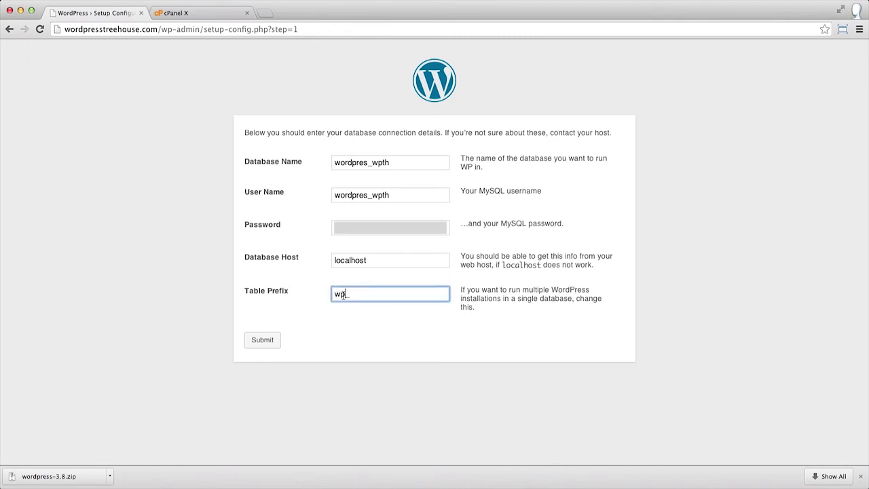
pyautogui.write('th')
pyautogui.click(334, 294)
pyautogui.click(252, 342)
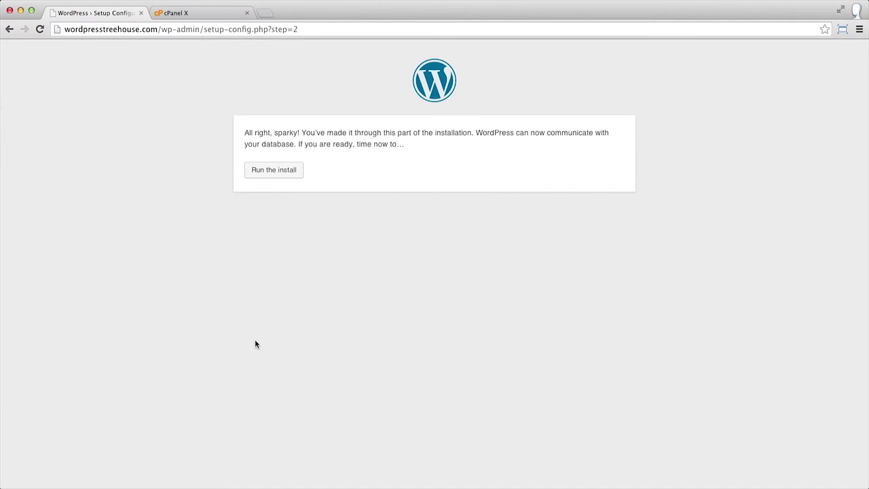
# Run the install for 'WordPress Treehouse' with search engine indexing turned off.
pyautogui.click(273, 175)
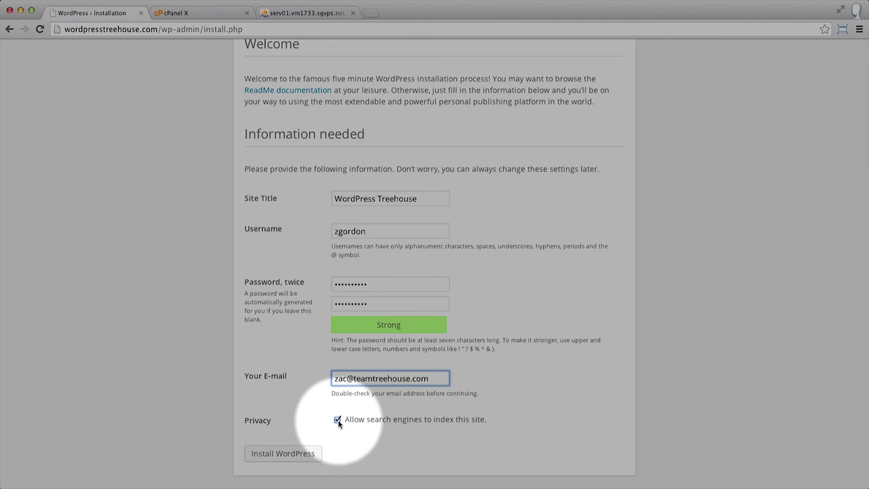
pyautogui.click(338, 420)
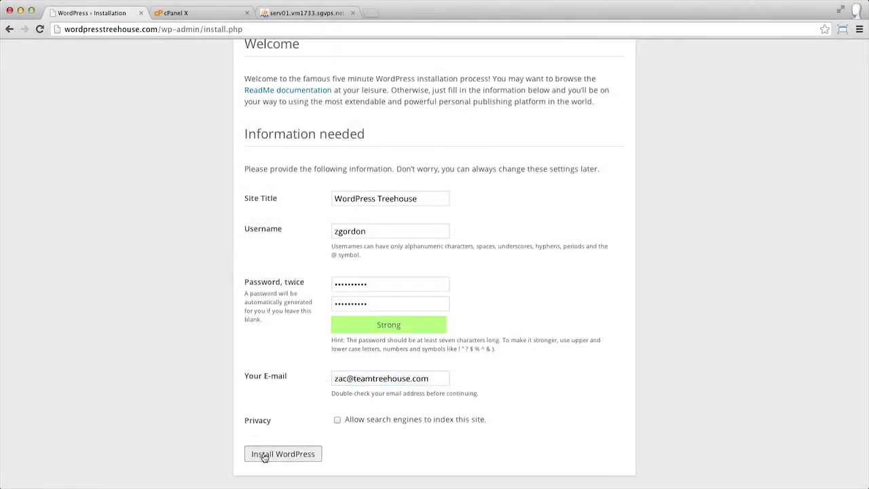
pyautogui.click(264, 455)
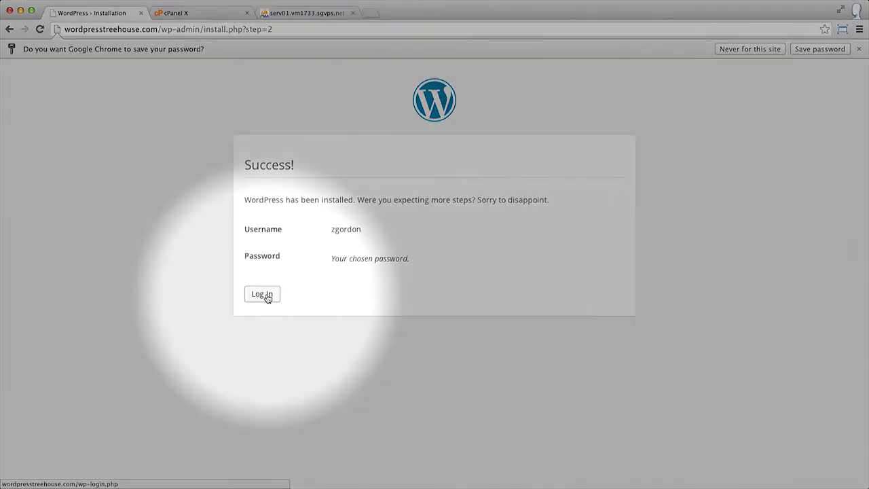
# Go from the installation Success page to the WordPress Treehouse login page.
pyautogui.click(266, 297)
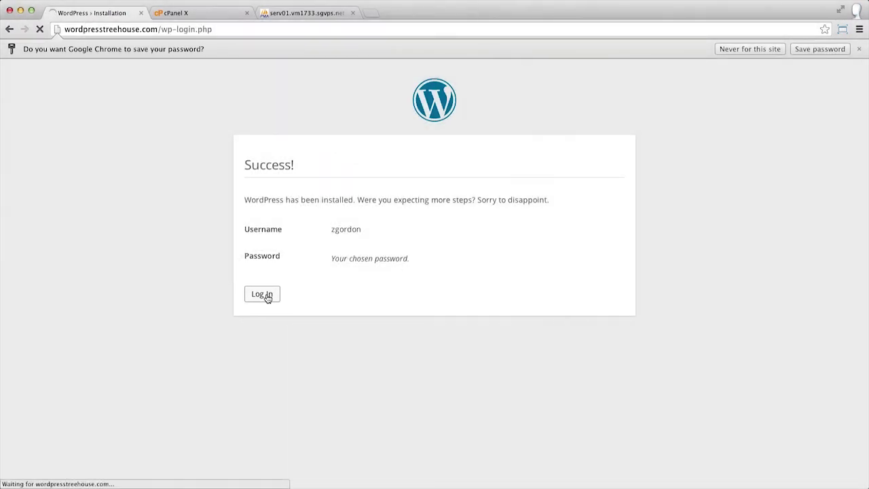